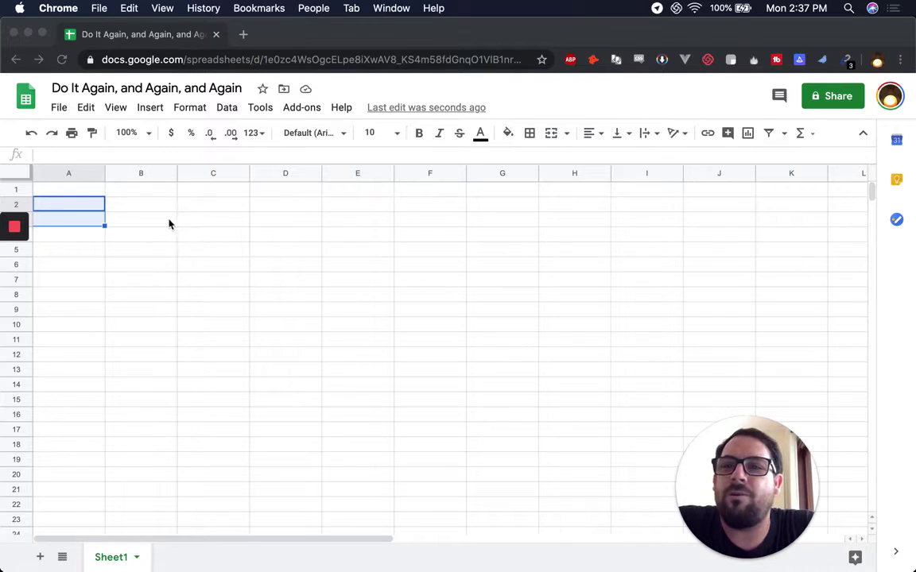
Step: Enter 'Data 1' in B9 and 'Data 2' in B10
left_click(128, 221)
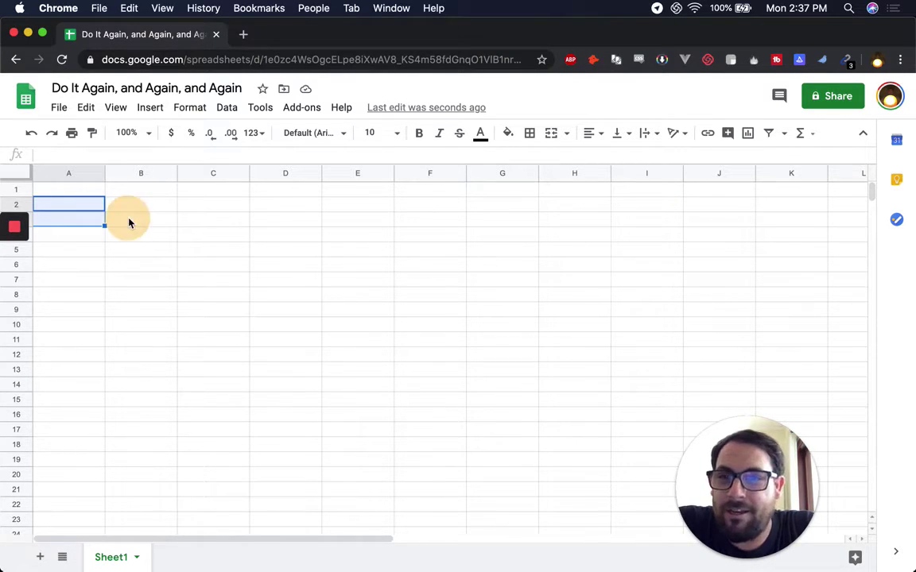
left_click(149, 309)
type("Data")
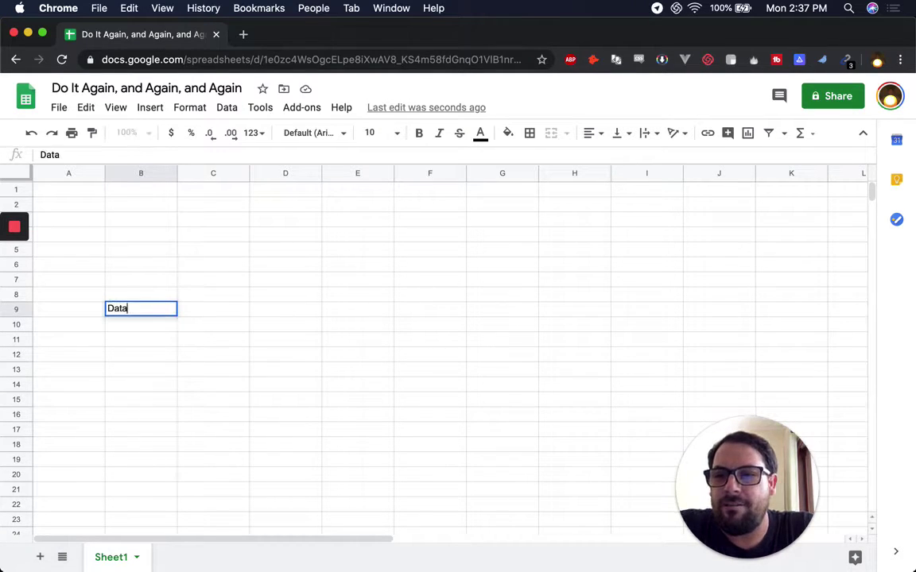
type(" 1")
key("Return")
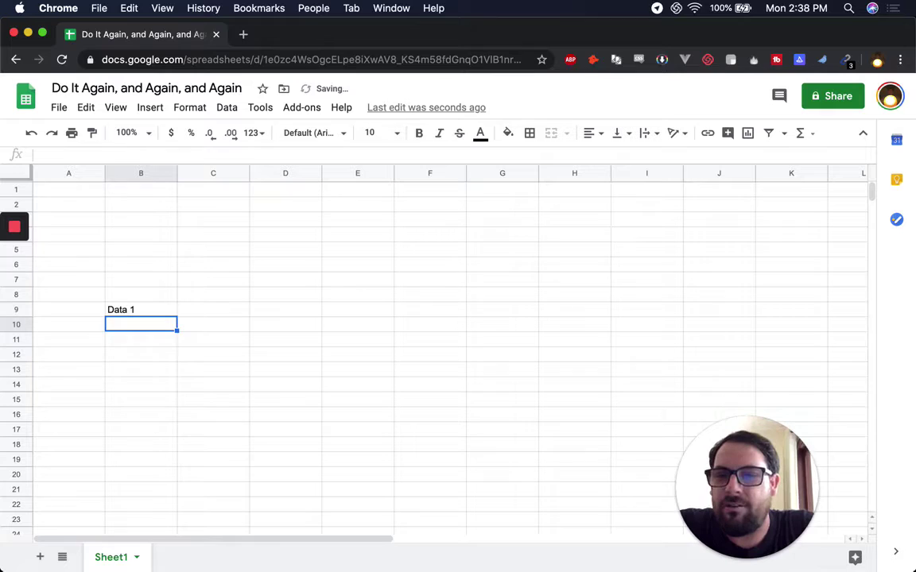
type("Data 2")
key("Return")
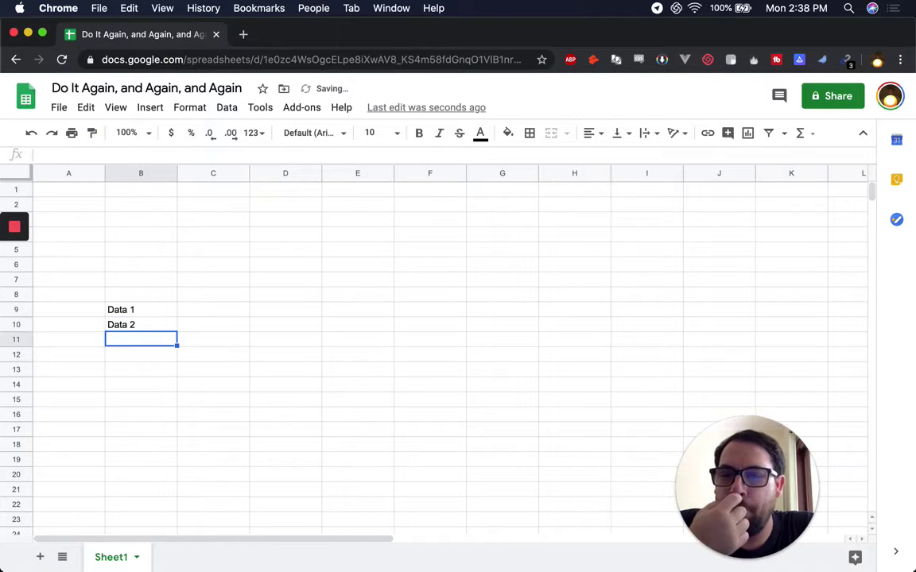
Step: Select both entries and extend the series down to 'Data 8' in B16
left_click(156, 327)
left_click_drag(163, 311, 177, 420)
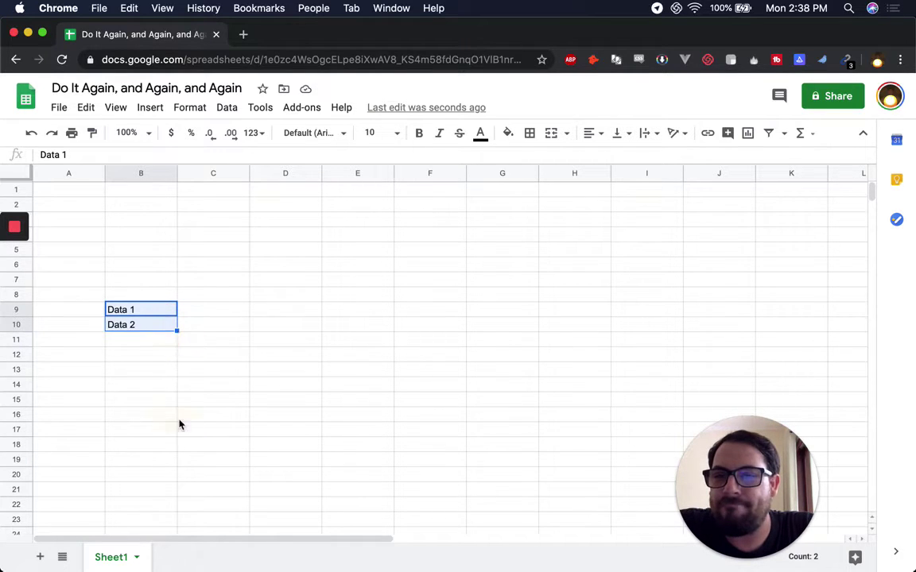
left_click(132, 327)
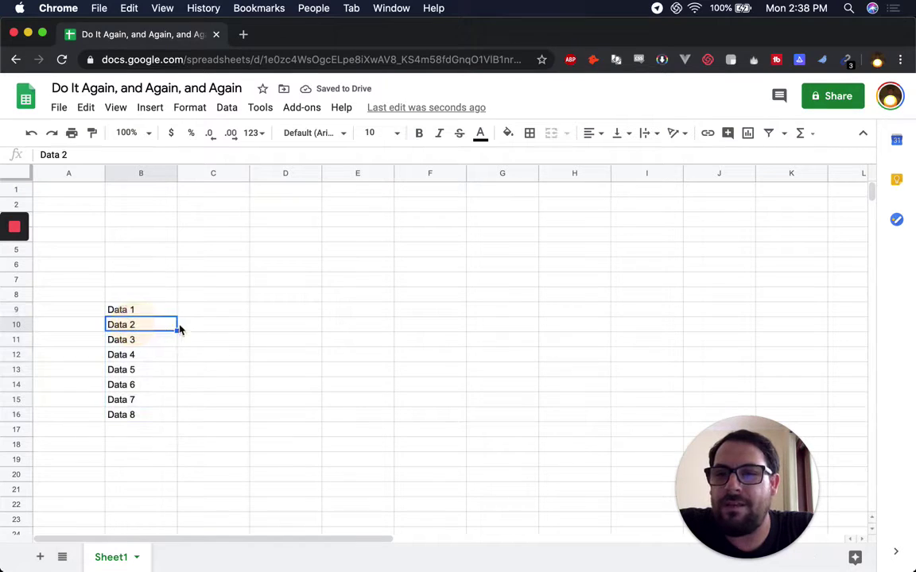
left_click(138, 311)
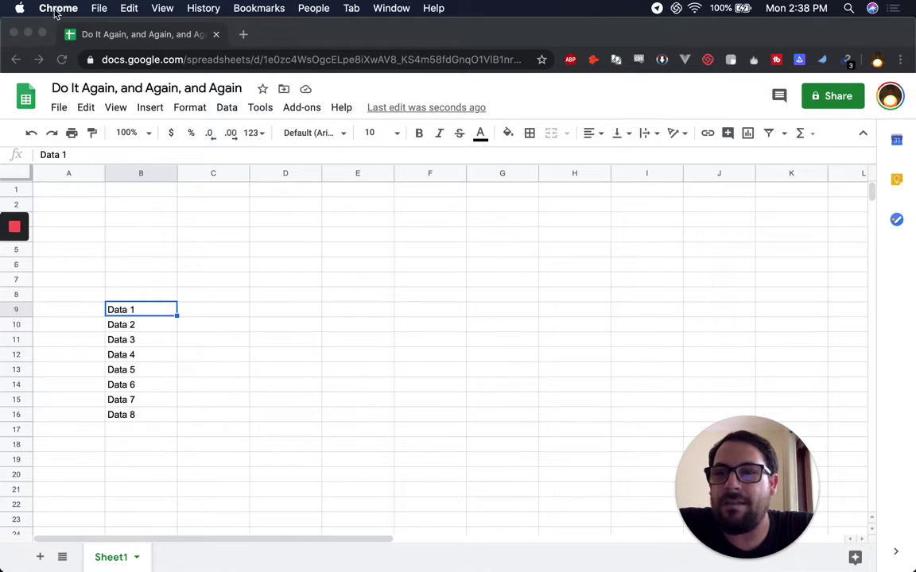
Step: Insert a blank row below row 9, then show the Edit menu's Undo/Redo commands
mouse_move(2, 23)
left_mouse_down()
mouse_move(44, 18)
mouse_move(35, 17)
left_mouse_up()
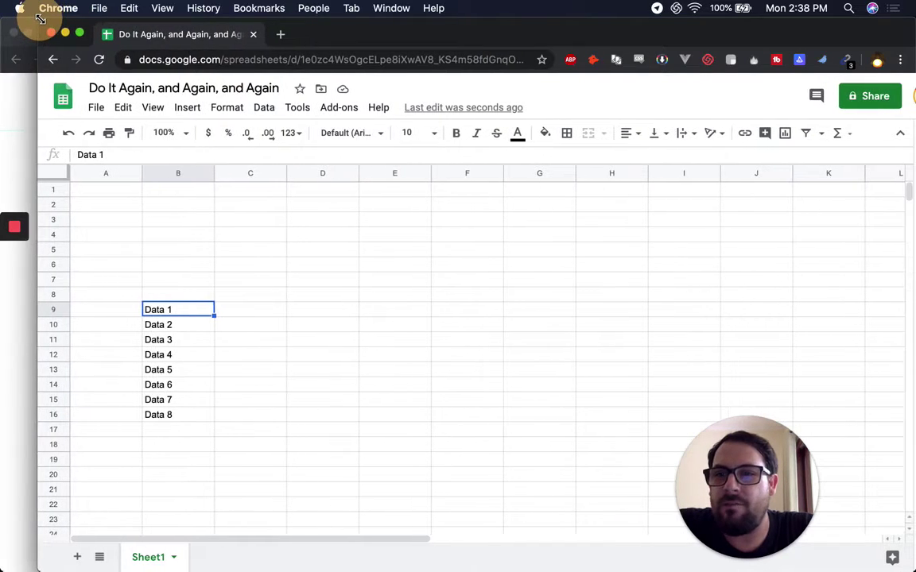
left_click(56, 311)
right_click(55, 311)
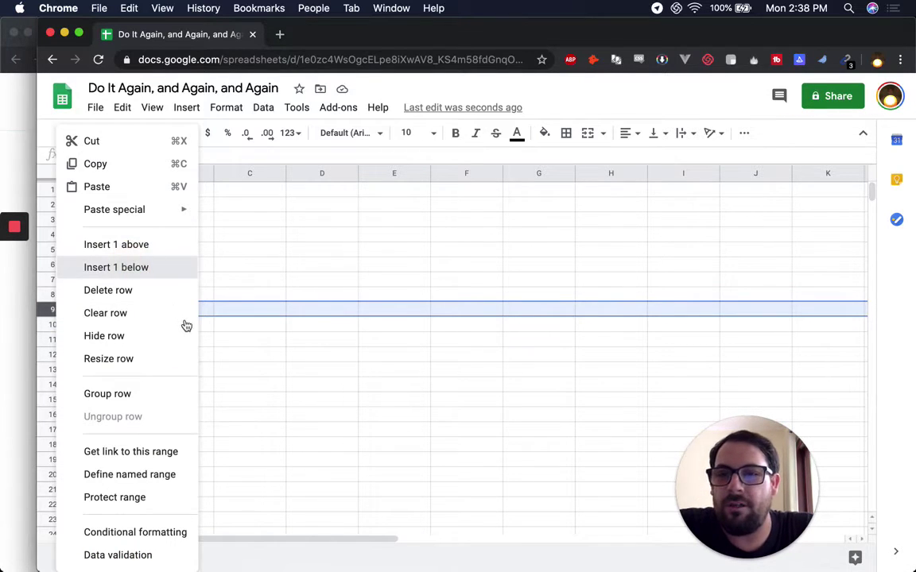
left_click(116, 267)
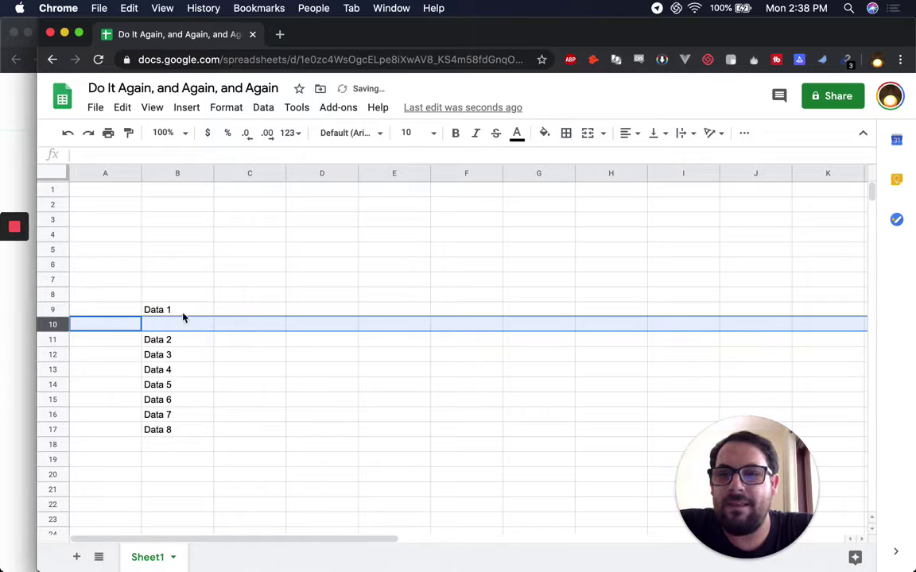
left_click(123, 108)
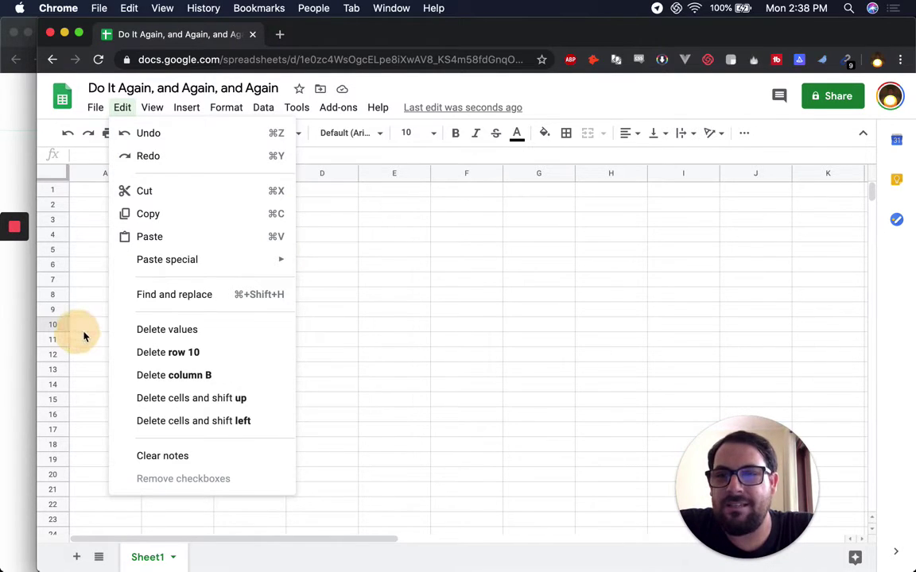
Step: From B10, redo the row insertion twice to add blank rows below Data 1
key("Escape")
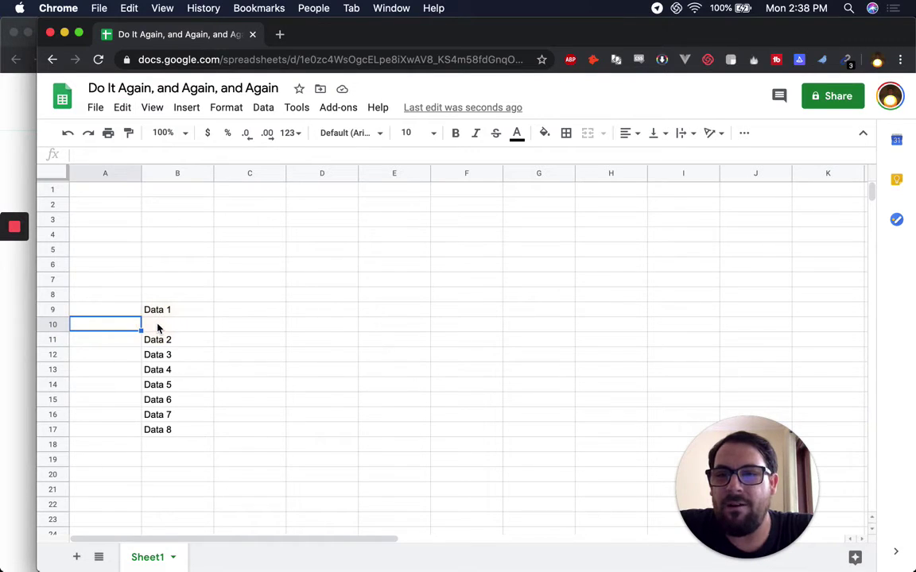
left_click(158, 327)
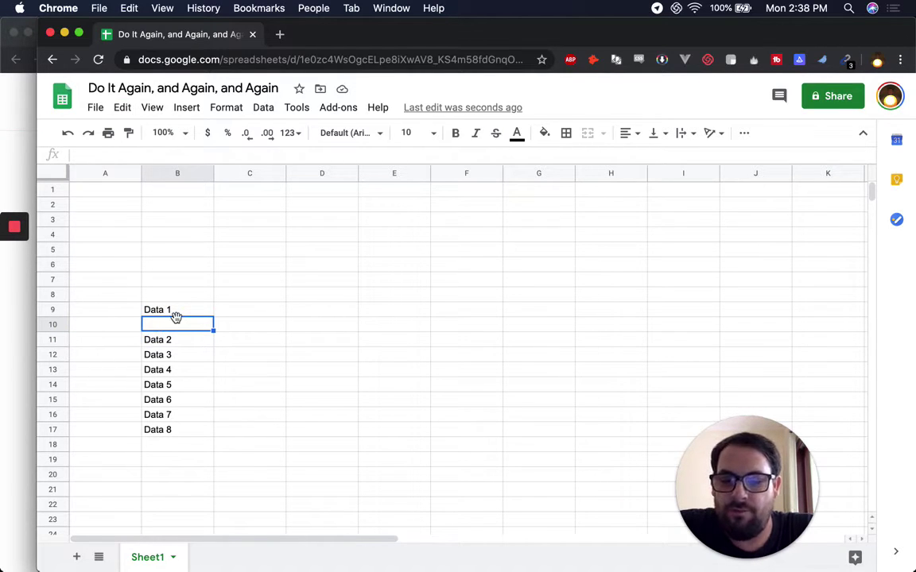
key("super+y")
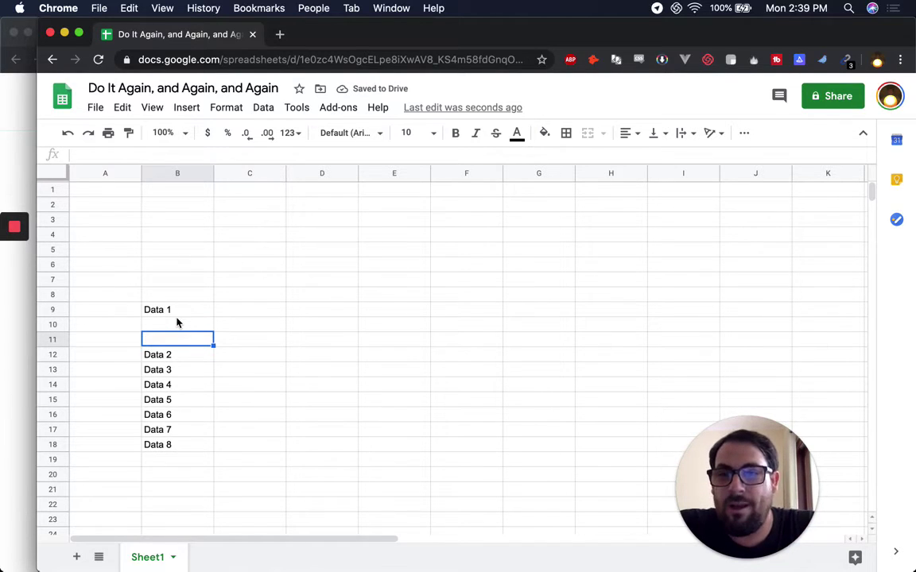
key("super+y")
key("super+y")
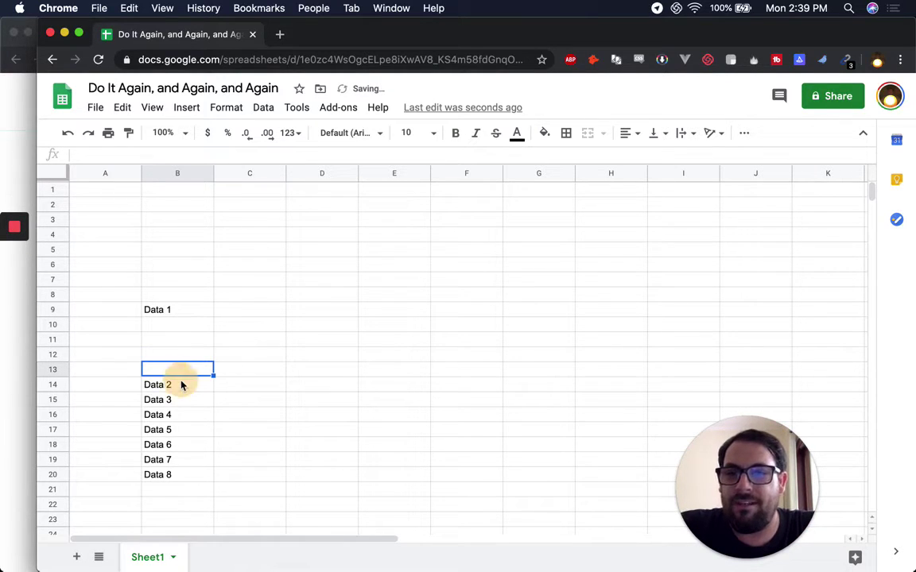
Step: Add several blank rows between Data 2 and Data 3 with repeated Cmd+Y
left_click(181, 385)
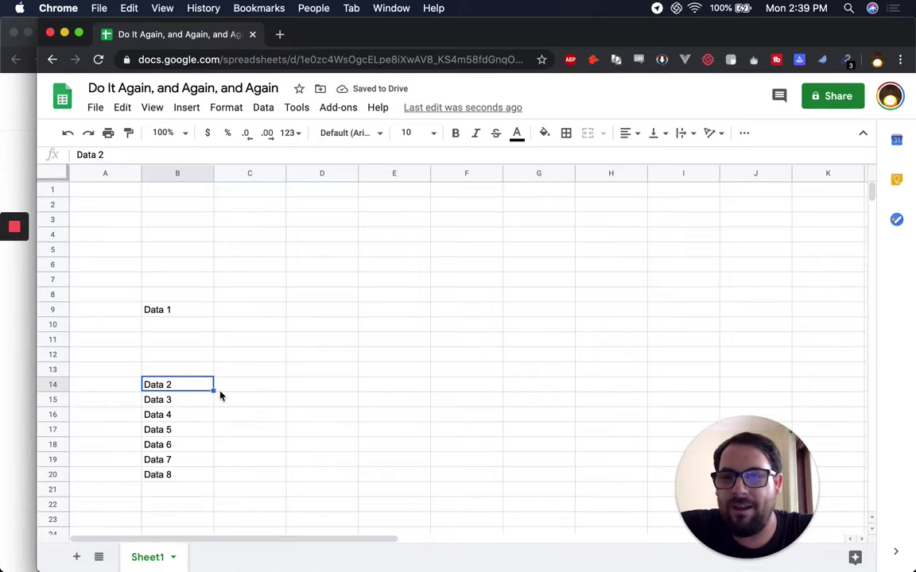
key("Down")
key("super+y")
key("Down")
key("super+y")
key("Down")
key("super+y")
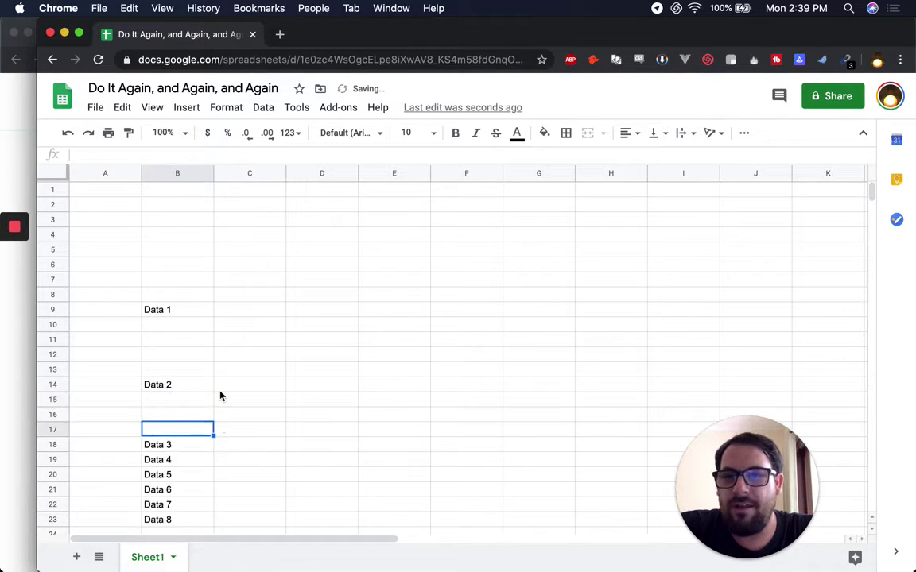
Step: Add blank rows above Data 8 by redoing the insertion near Data 7 and 8
key("Down")
key("super+y")
scroll(219, 394, "down", 1)
scroll(177, 502, "down", 1)
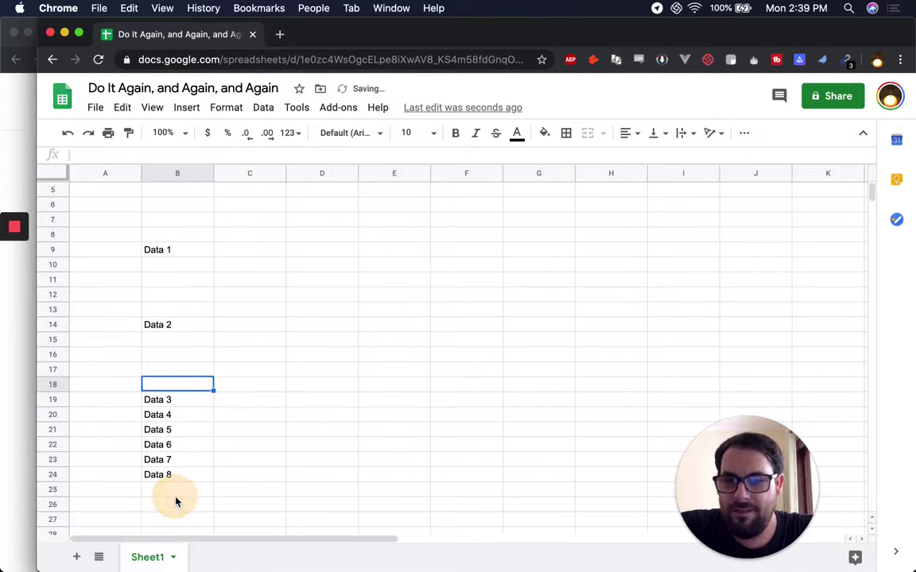
left_click(176, 492)
left_click(180, 475)
key("Down")
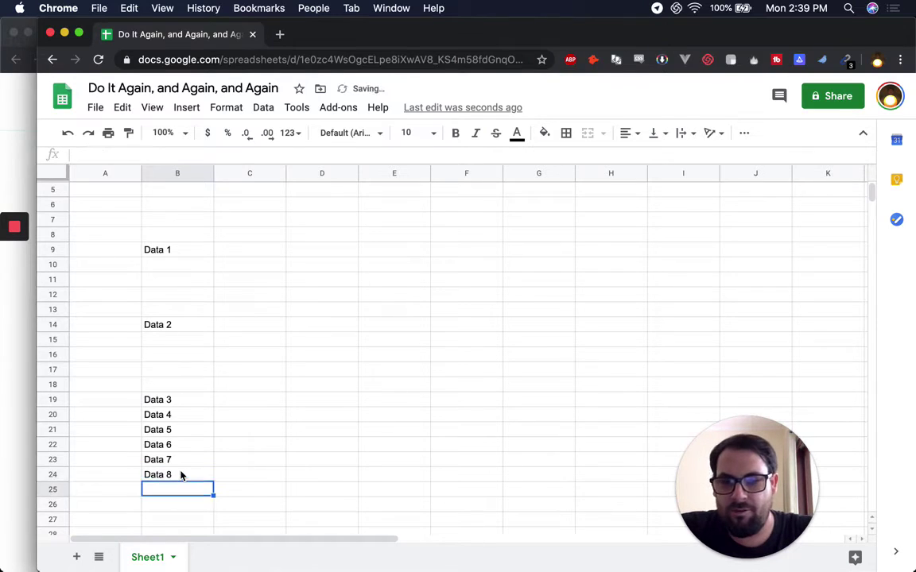
key("Down")
key("Down")
key("Down")
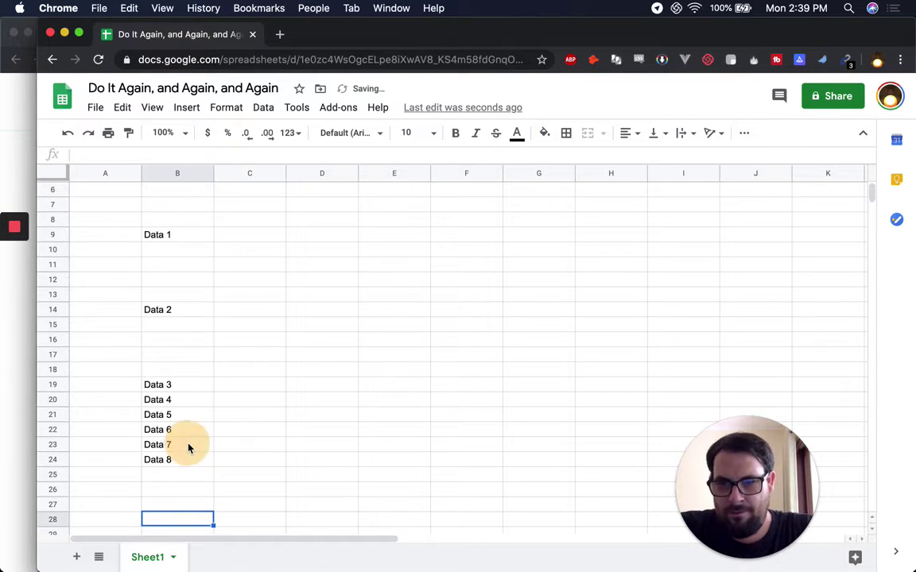
left_click(188, 446)
key("Down")
key("super+y")
Step: Redo the insertion from Data 6 and Data 5 to space out Data 6 and 7
key("Down")
key("super+y")
key("Down")
key("super+y")
key("Down")
key("super+y")
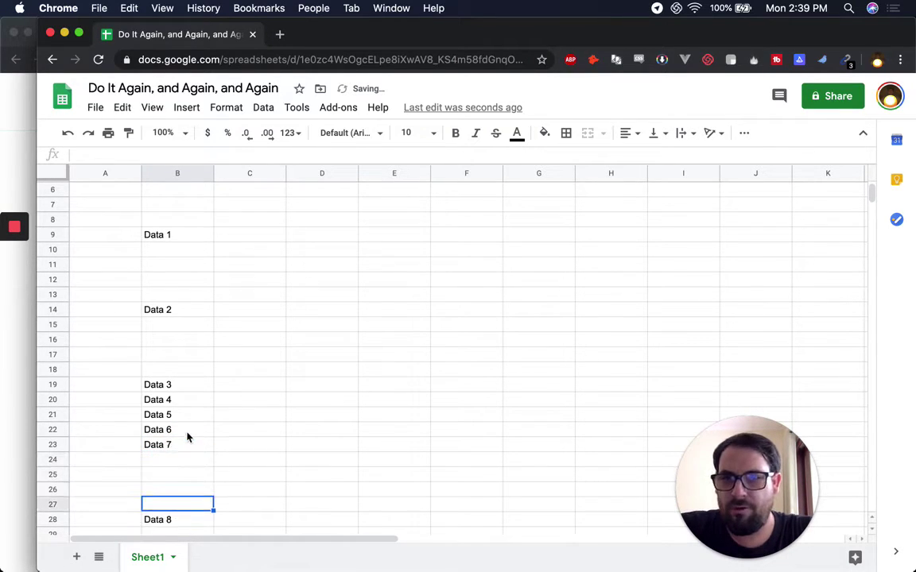
left_click(188, 436)
key("Down")
key("super+y")
key("Down")
key("super+y")
key("Down")
key("super+y")
key("Down")
key("super+y")
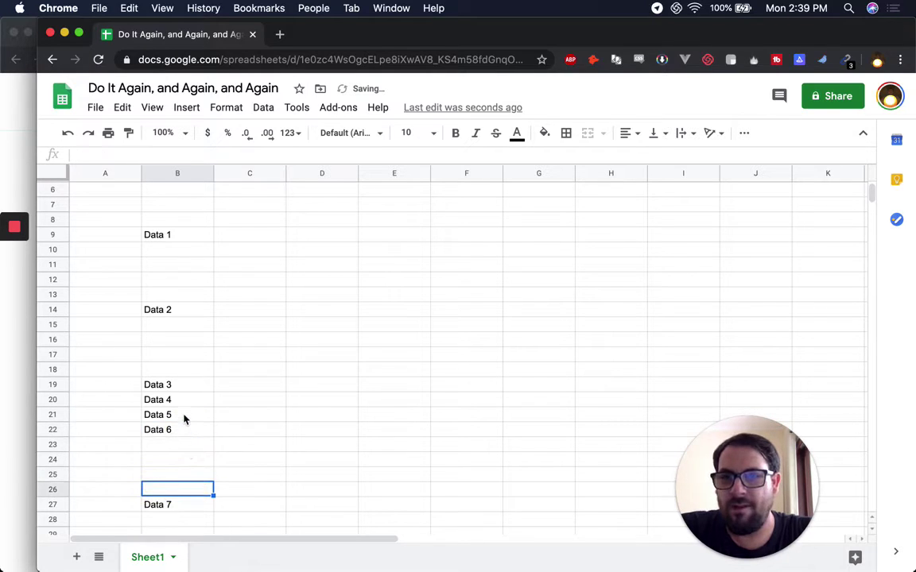
left_click(184, 417)
key("Down")
key("super+y")
Step: From Data 4, insert more blank rows above Data 6
key("Down")
key("super+y")
key("Down")
key("super+y")
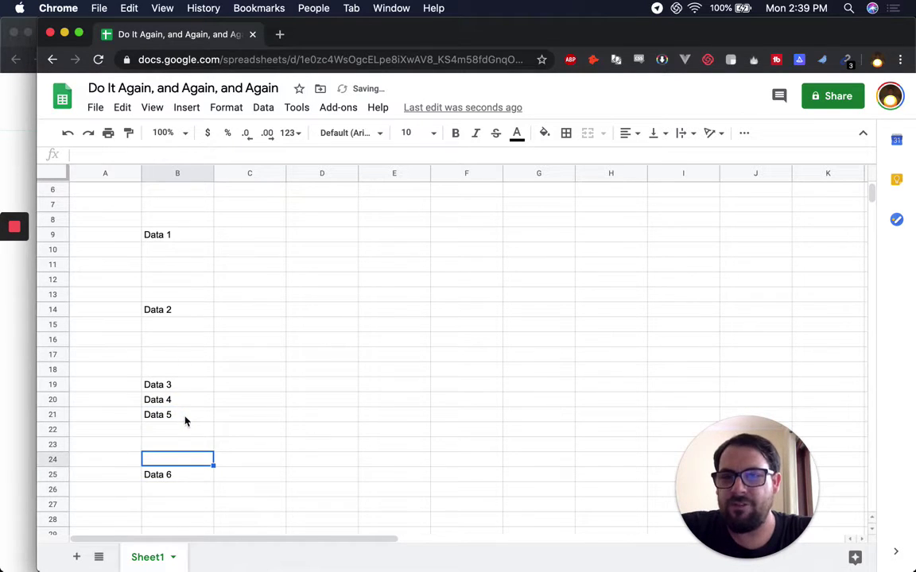
key("Down")
key("super+y")
left_click(195, 405)
Step: From Data 3, insert more blank rows above Data 5
key("Down")
key("super+y")
key("Down")
key("super+y")
key("Down")
key("super+y")
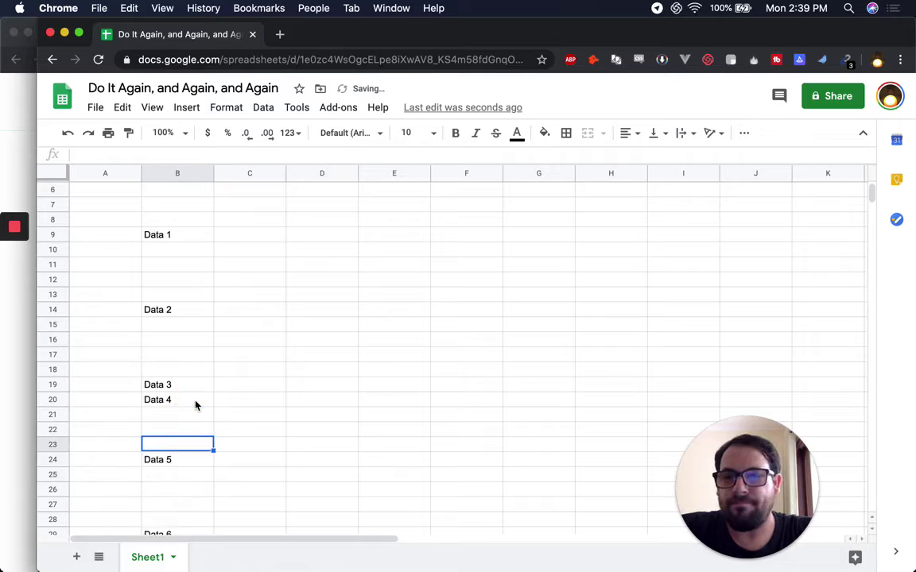
key("Down")
key("super+y")
left_click(181, 384)
key("Down")
key("super+y")
key("Down")
key("super+y")
key("Down")
key("super+y")
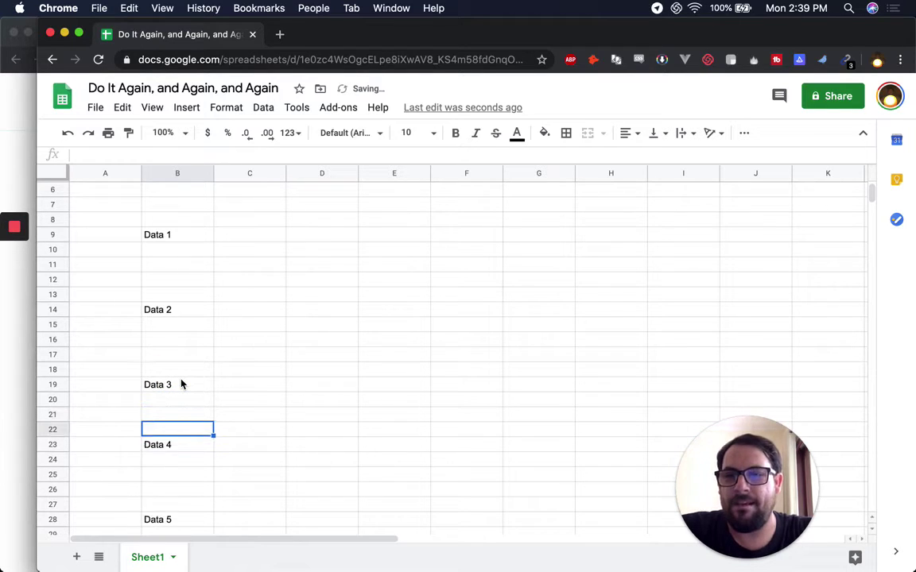
key("Down")
key("super+y")
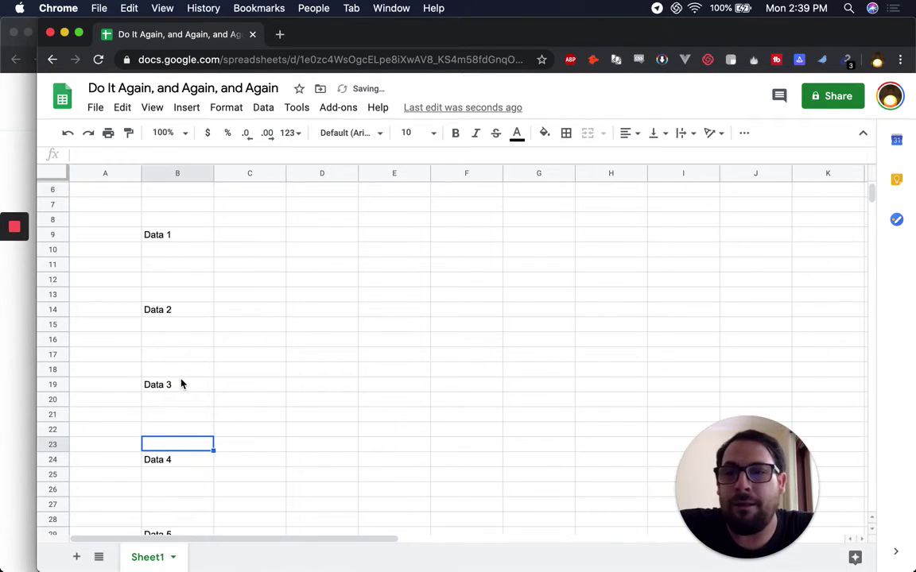
Step: Insert two blank rows below row 9, then show the Edit menu's Undo/Redo commands
left_click(58, 248)
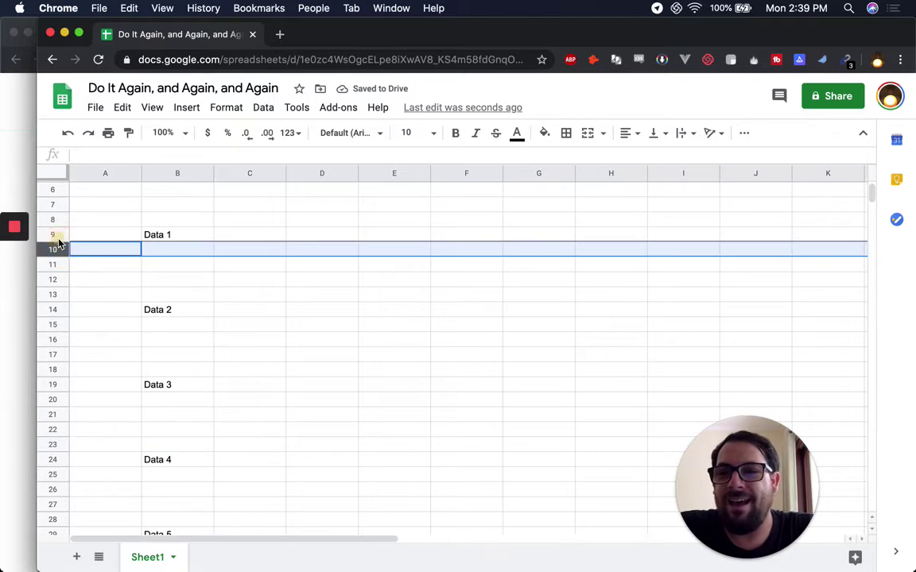
right_click(58, 234)
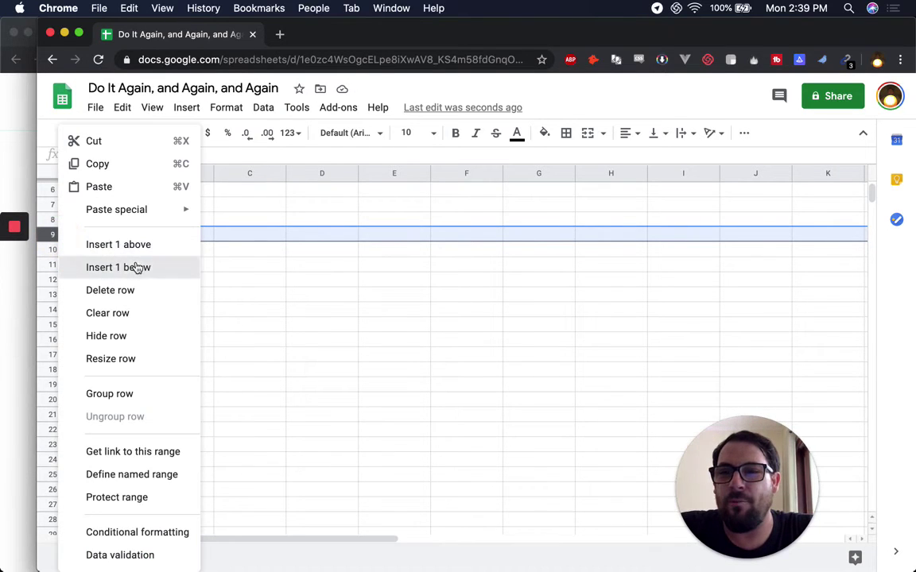
left_click(135, 268)
right_click(55, 236)
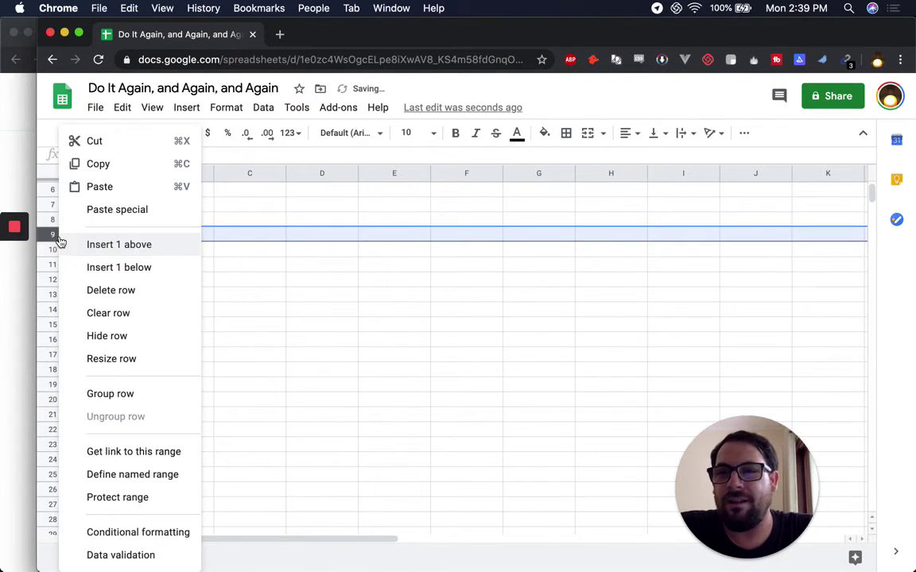
left_click(117, 267)
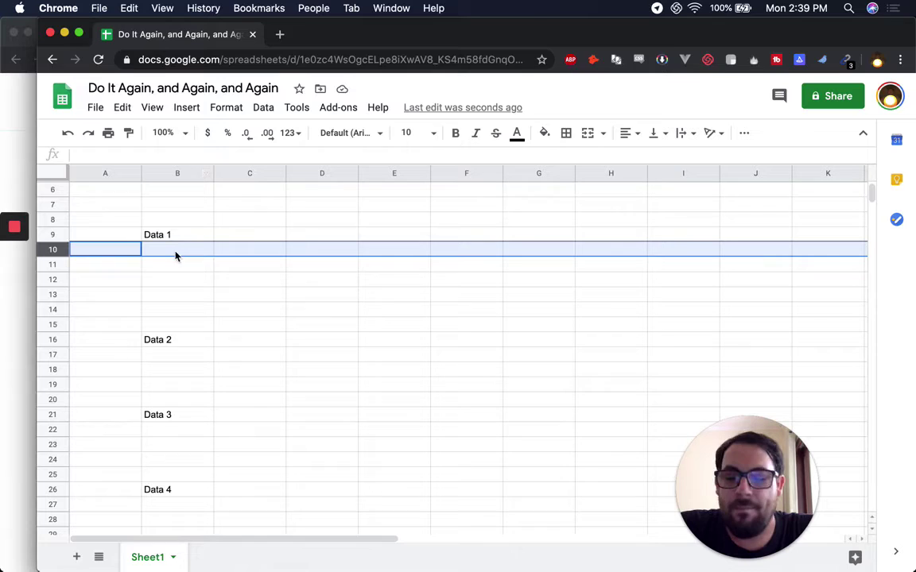
left_click(123, 107)
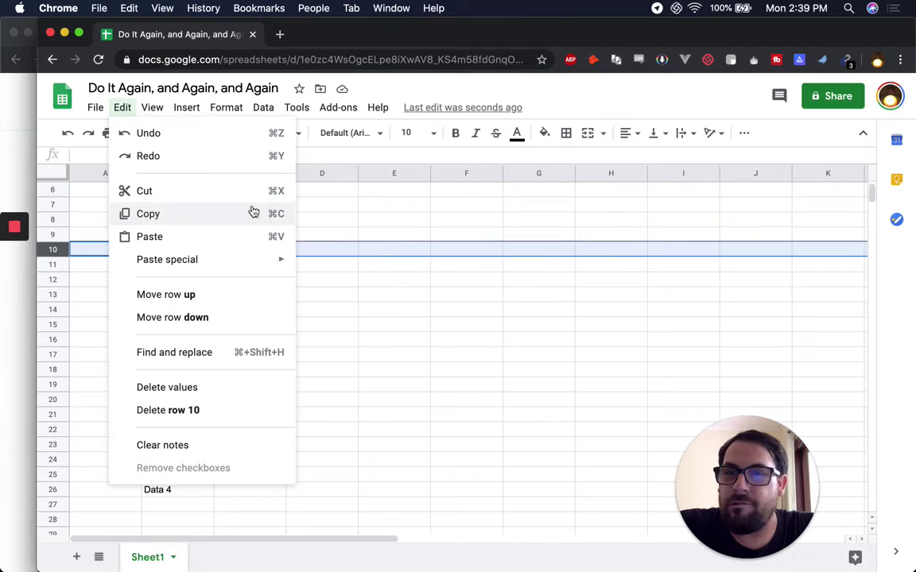
Step: Set the Data 1 text in B9 to blue
left_click(357, 238)
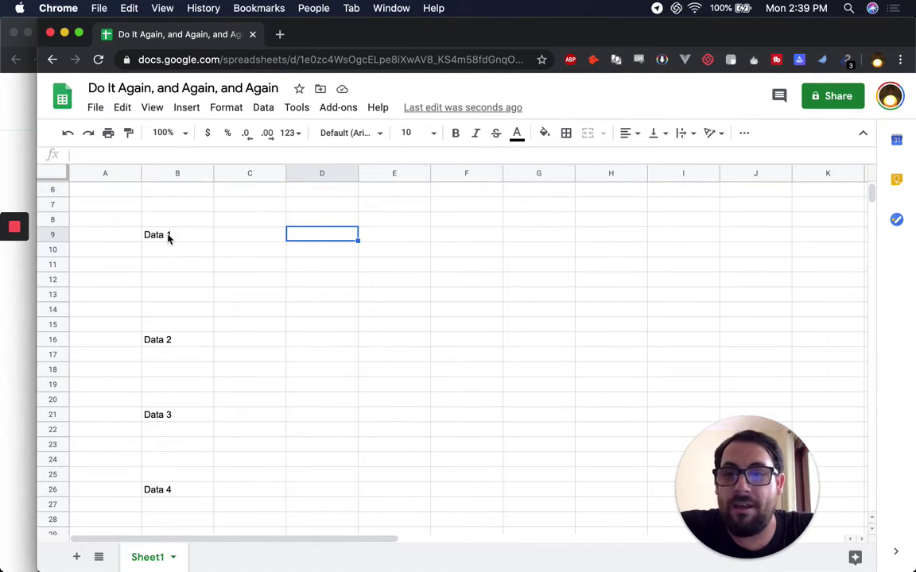
left_click(189, 242)
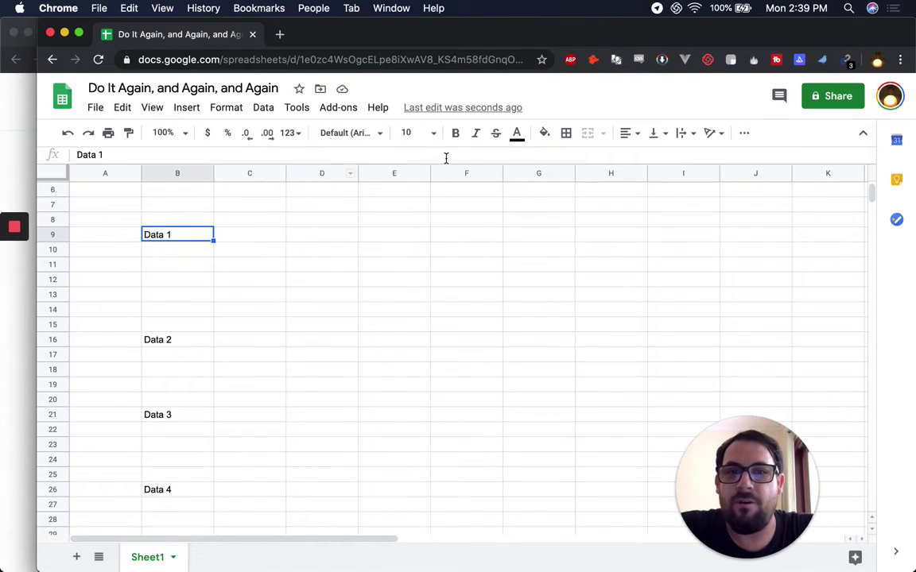
left_click(517, 133)
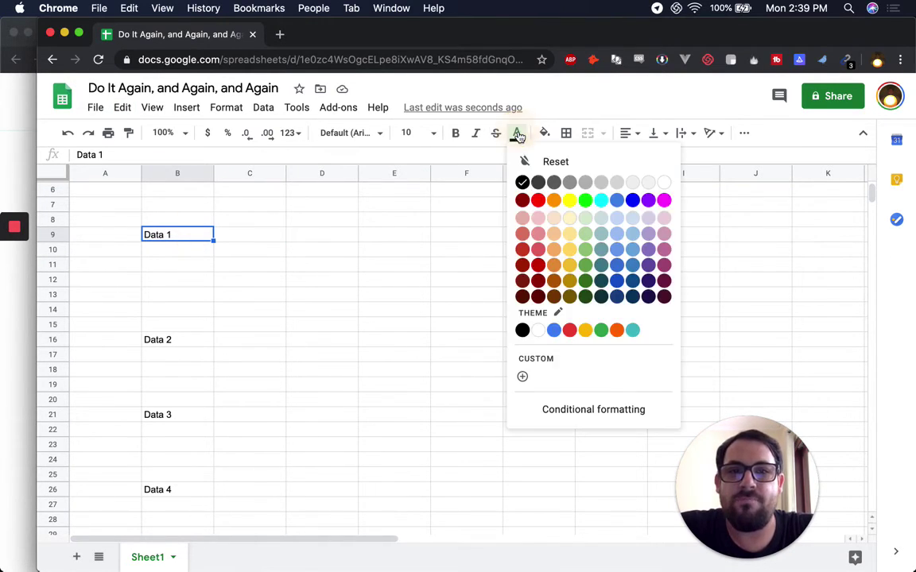
left_click(617, 200)
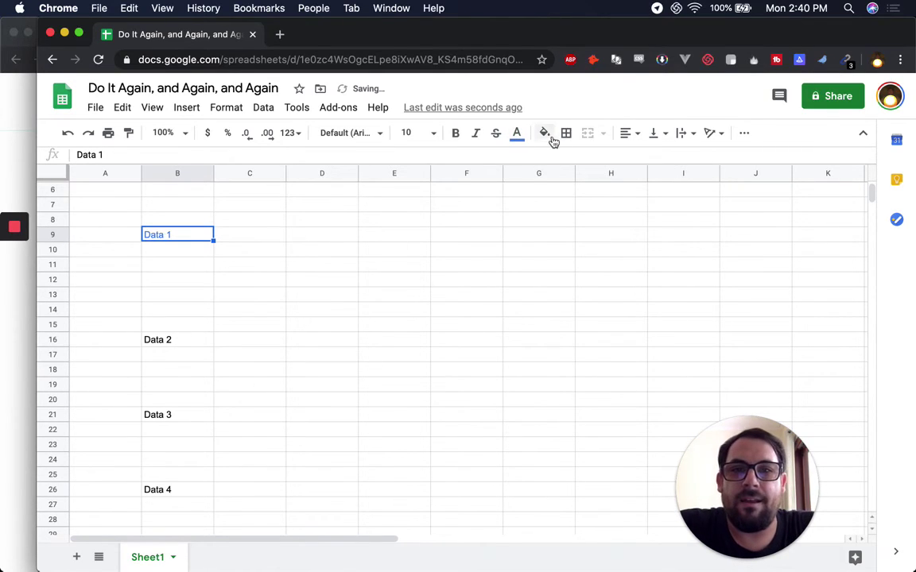
Step: Repeat the blue text colour on Data 2 through Data 5 with Cmd+Y
left_click(185, 345)
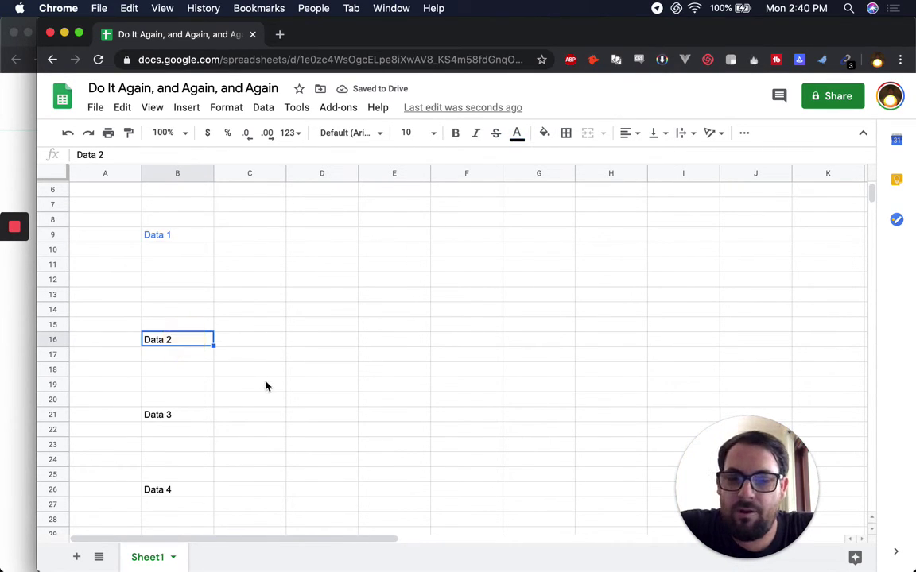
key("super+y")
scroll(238, 383, "down", 3)
left_click(159, 370)
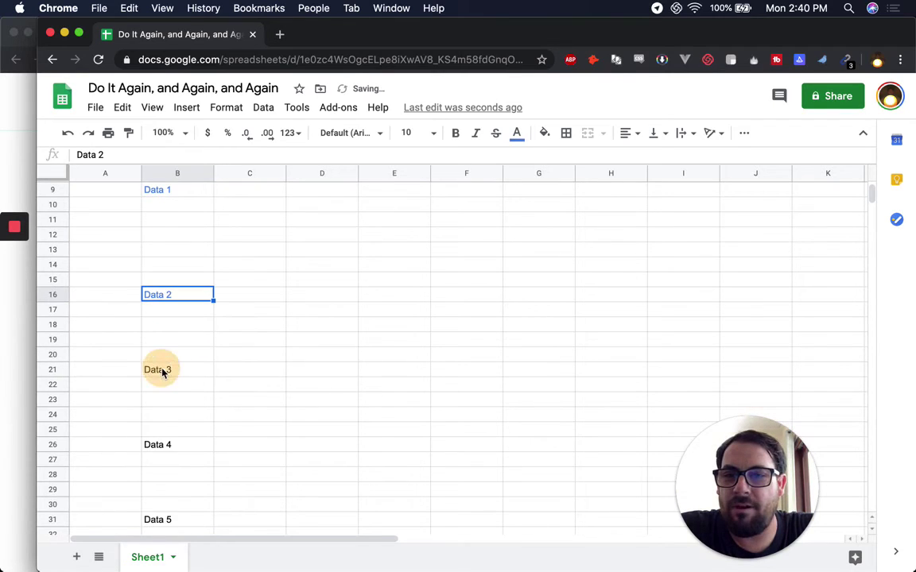
key("super+y")
scroll(231, 378, "down", 3)
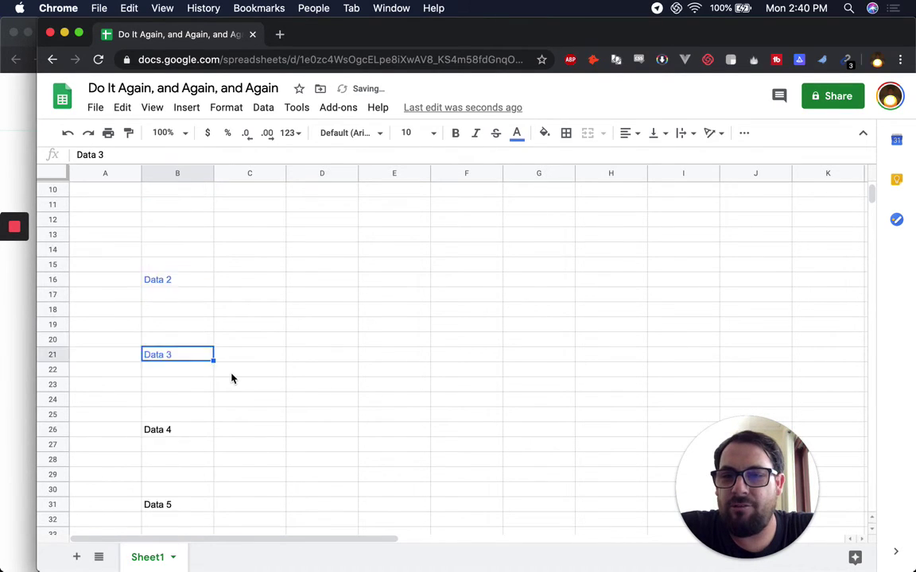
left_click(162, 404)
left_click(170, 480)
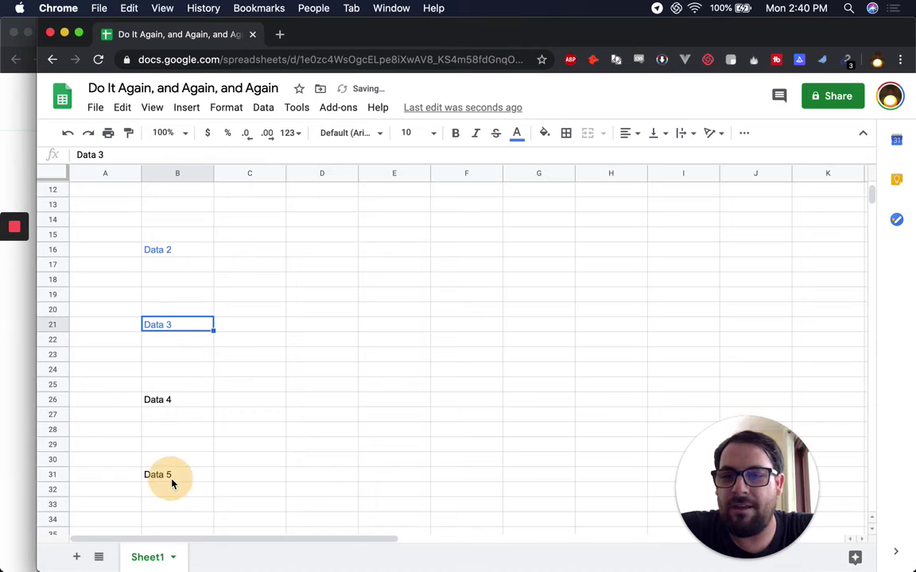
left_click(170, 480)
key("super+y")
scroll(187, 266, "up", 1)
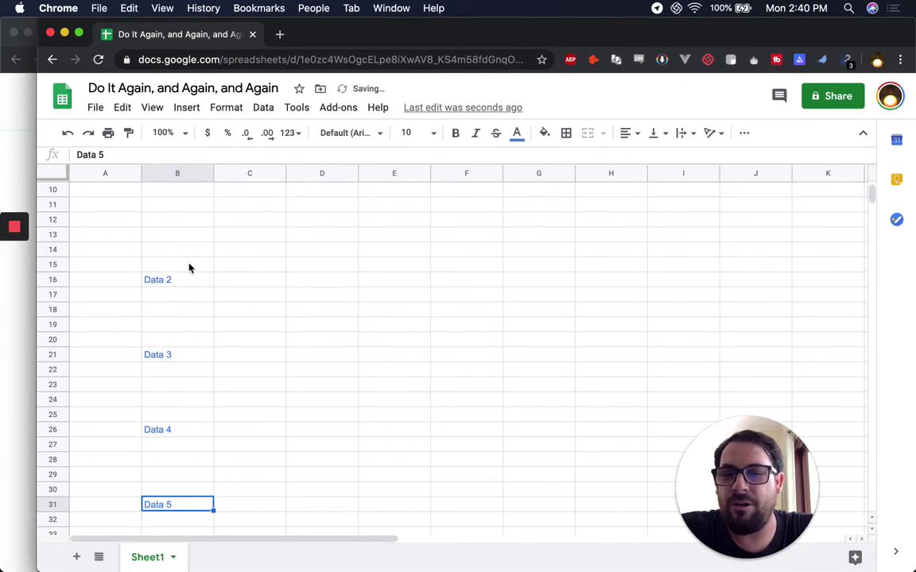
scroll(182, 302, "up", 4)
left_click(178, 316)
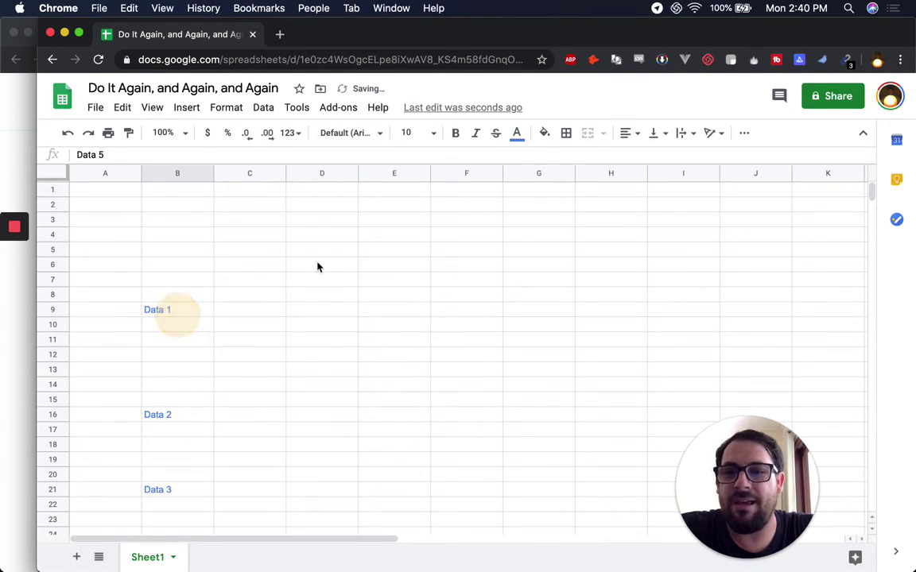
Step: Fill the Data 1 cell with magenta
left_click(543, 133)
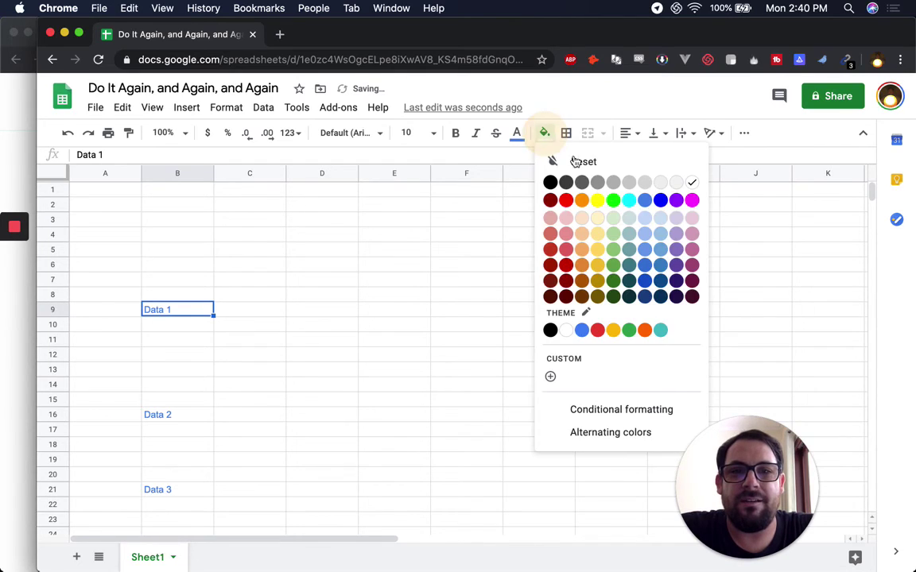
left_click(574, 159)
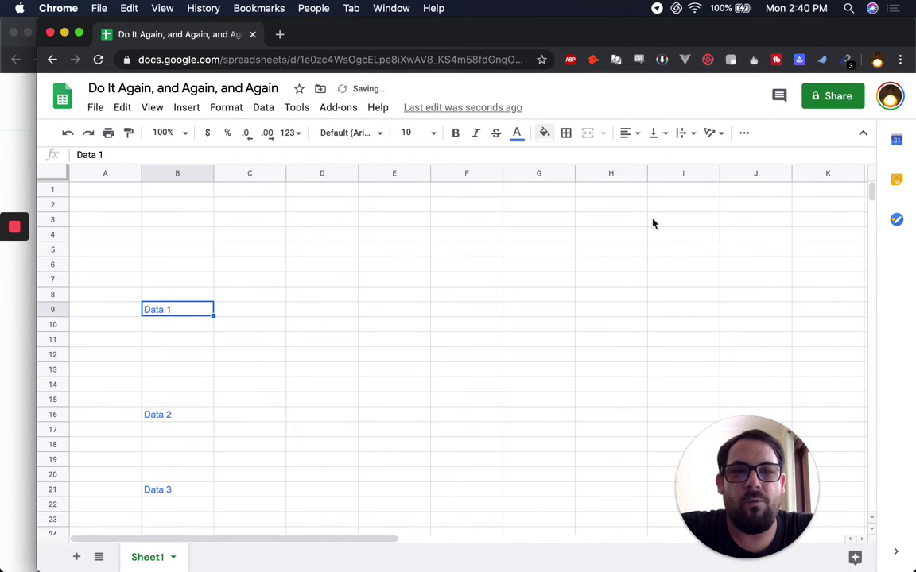
left_click(544, 135)
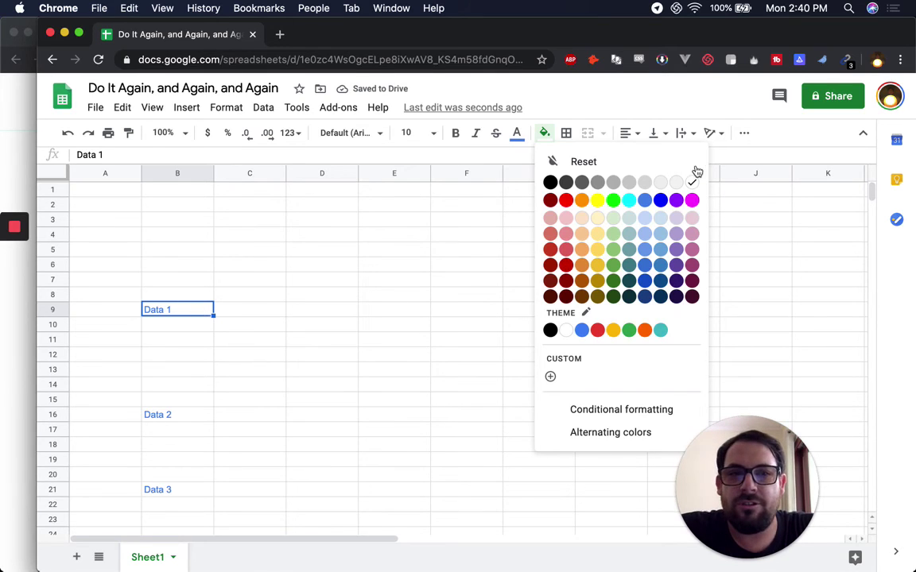
left_click(693, 199)
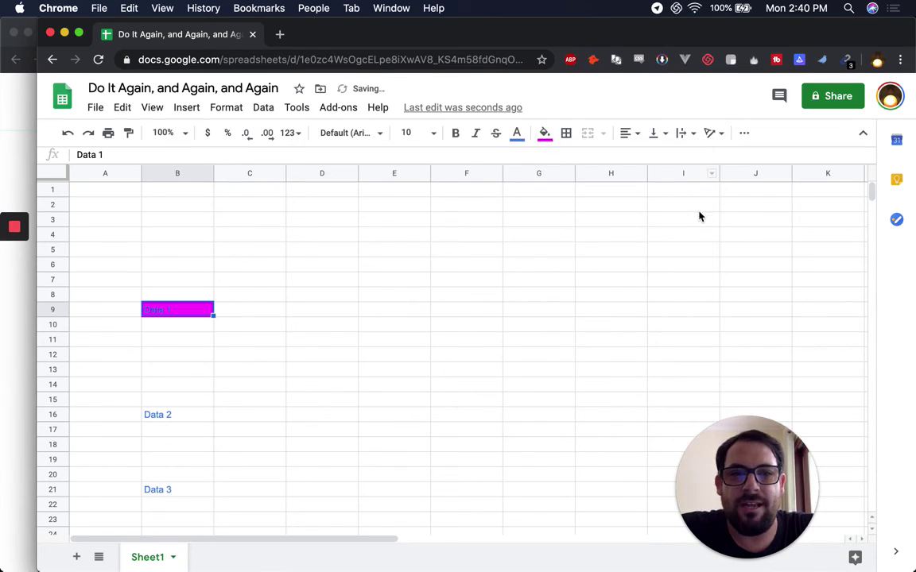
Step: Repeat the magenta fill on Data 2 and Data 3 with Cmd+Y
left_click(188, 416)
key("super+y")
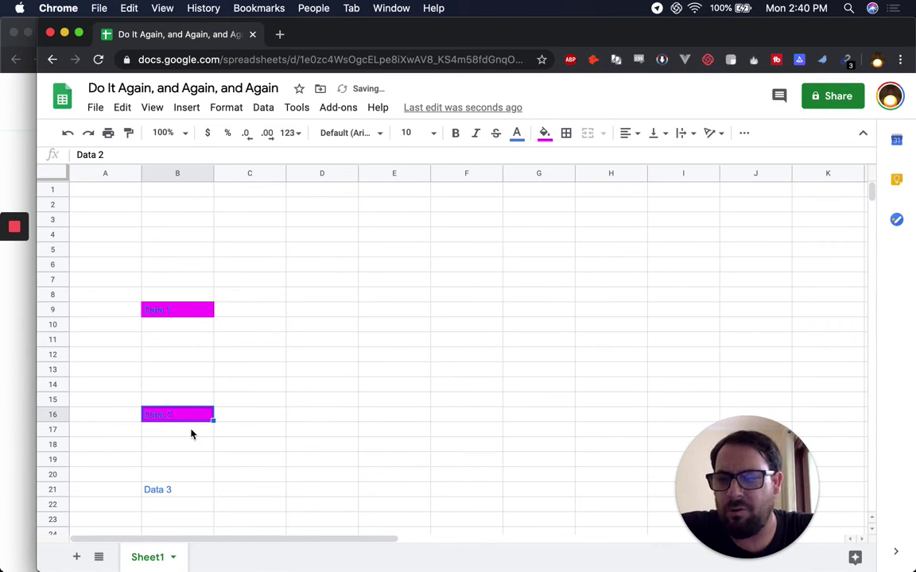
scroll(191, 445, "down", 1)
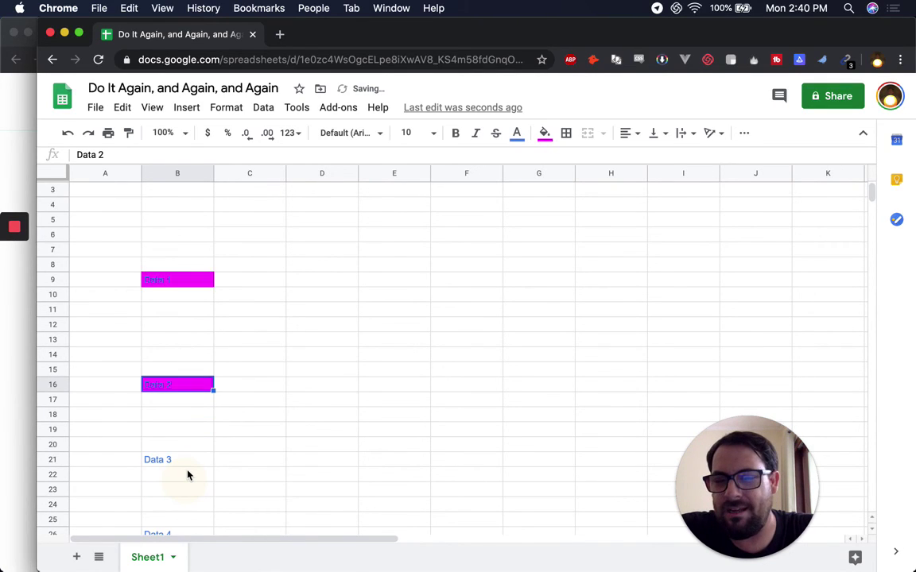
left_click(188, 475)
scroll(196, 429, "down", 3)
left_click(197, 429)
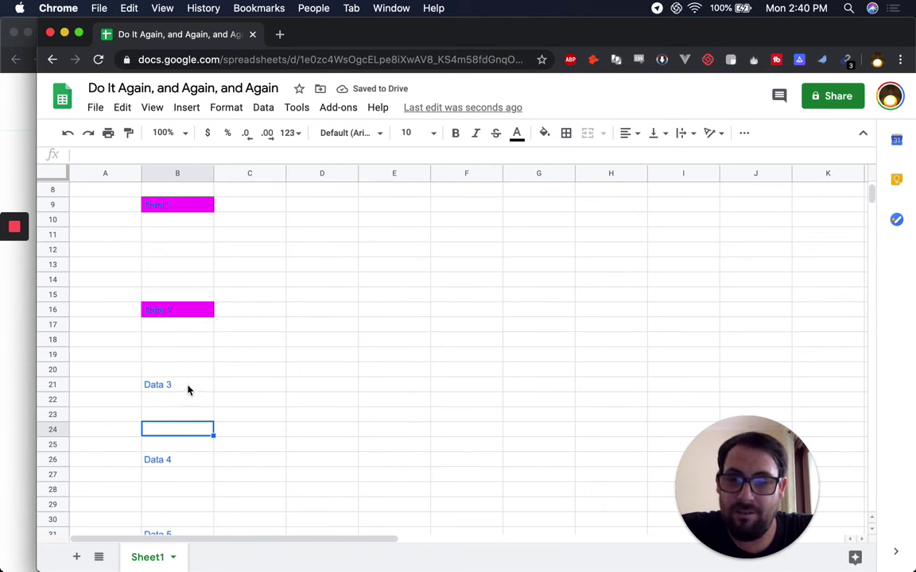
left_click(188, 390)
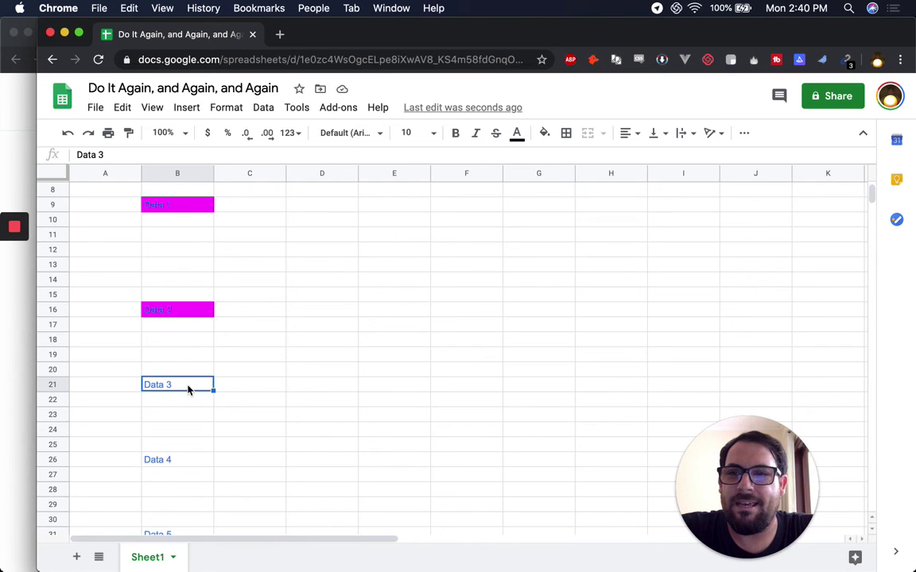
key("super+y")
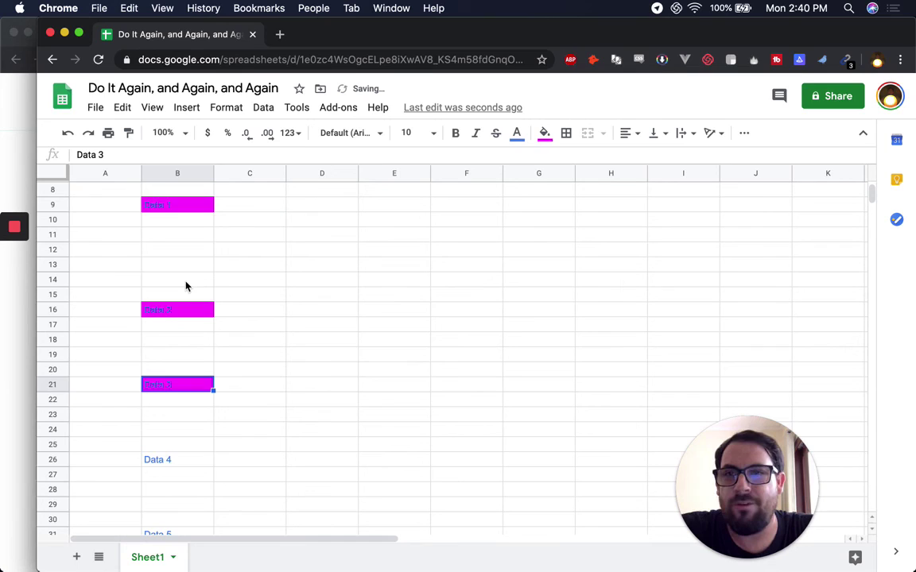
key("super+Down")
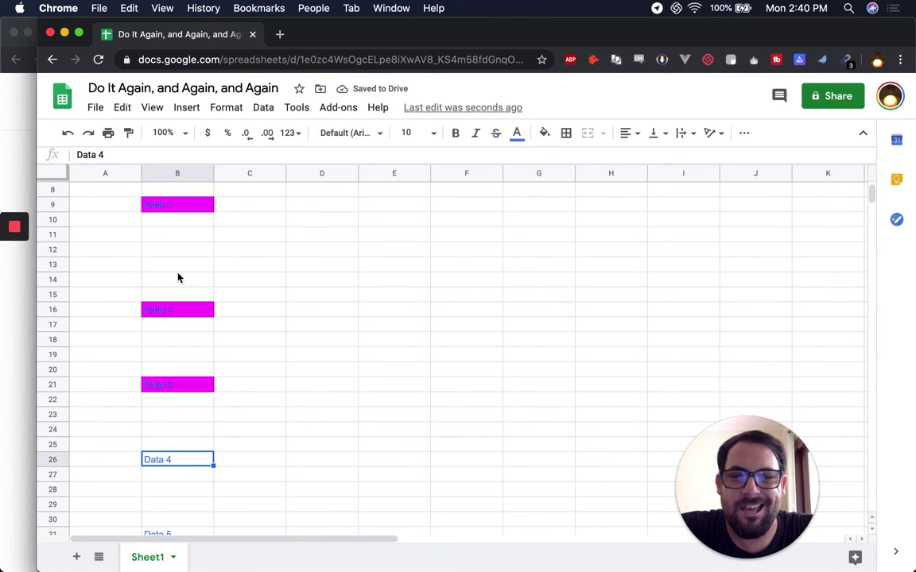